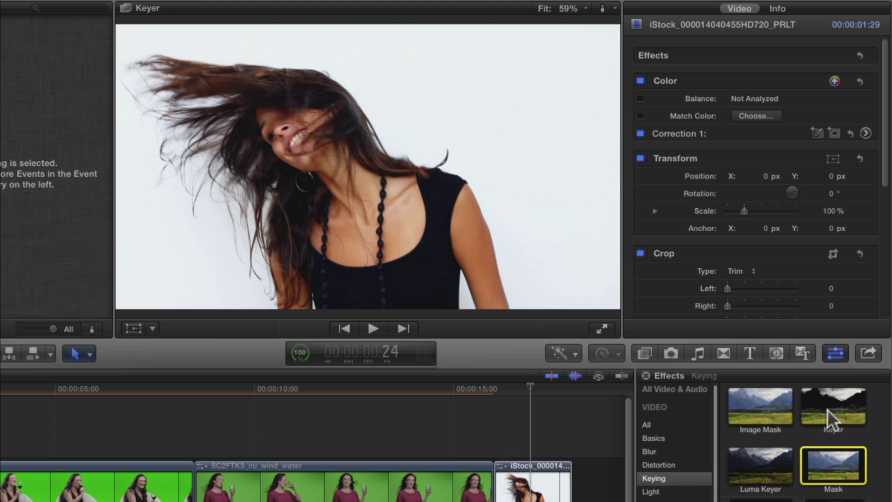
Step: Apply Keyer to the woman's clip, set Strength to 0%, and sample the white area beside her head
left_click_drag(829, 409, 534, 484)
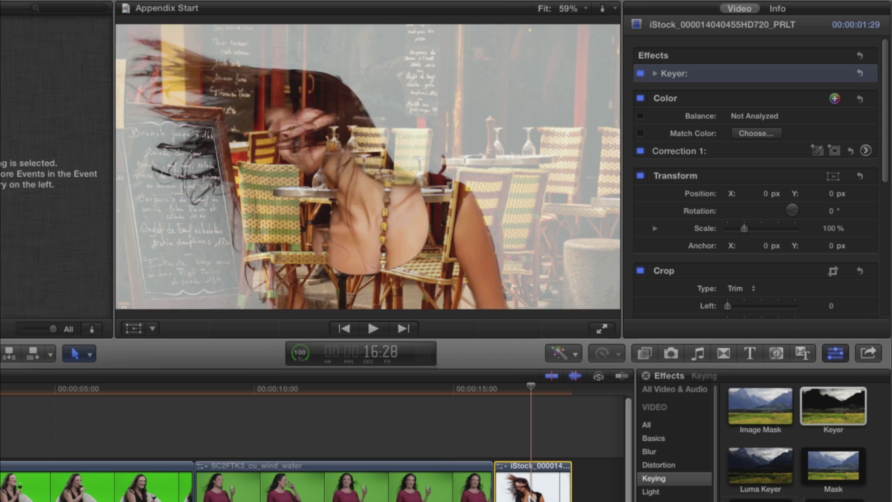
left_click(655, 73)
left_click_drag(790, 160, 699, 160)
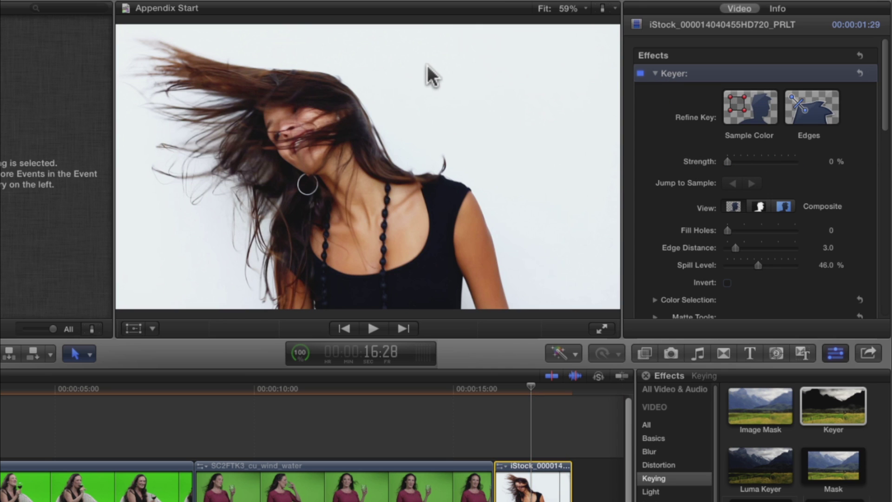
left_click_drag(434, 68, 531, 131)
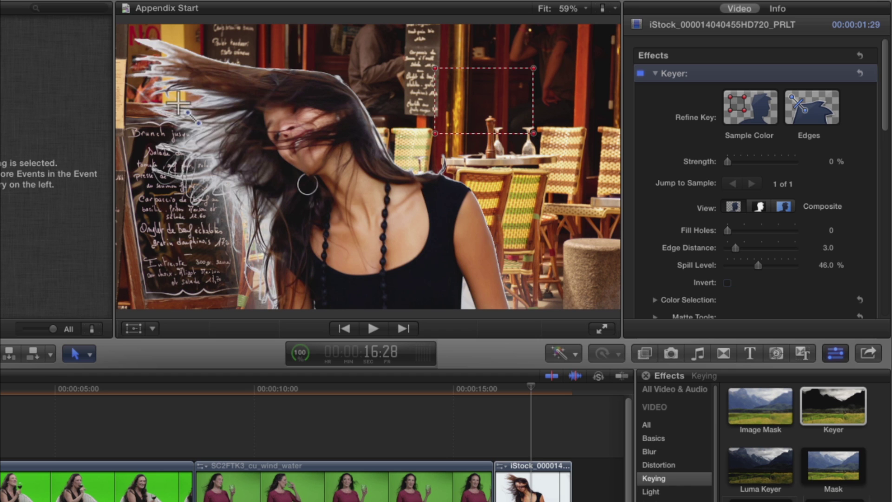
Step: Draw an edge sample across the flying hair at left and scrub frames to check the key
left_click_drag(169, 98, 217, 118)
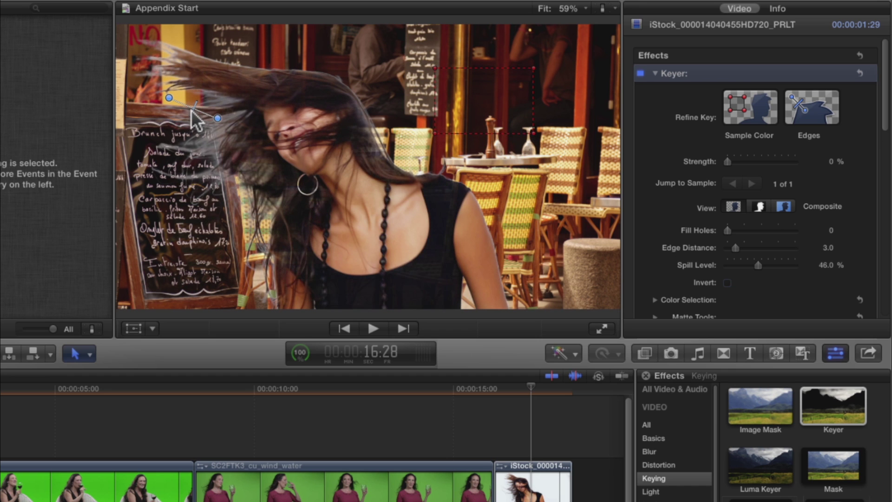
left_click(532, 385)
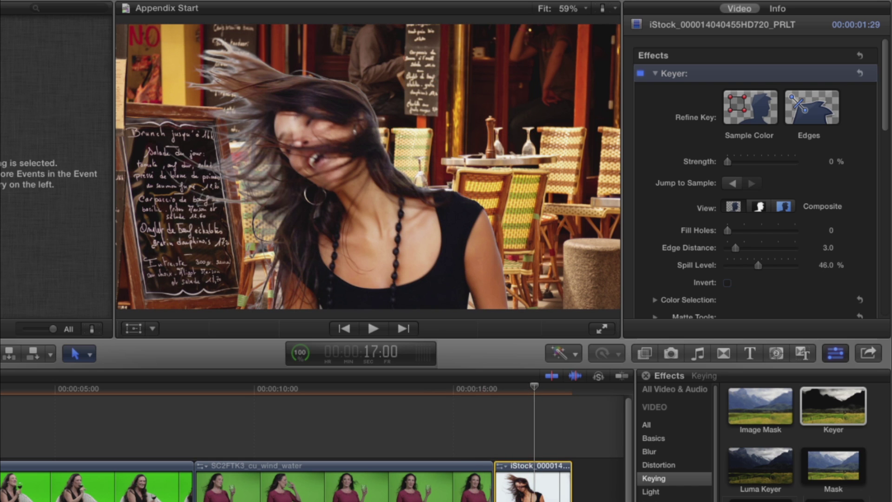
key("Left")
key("Left")
key("Left")
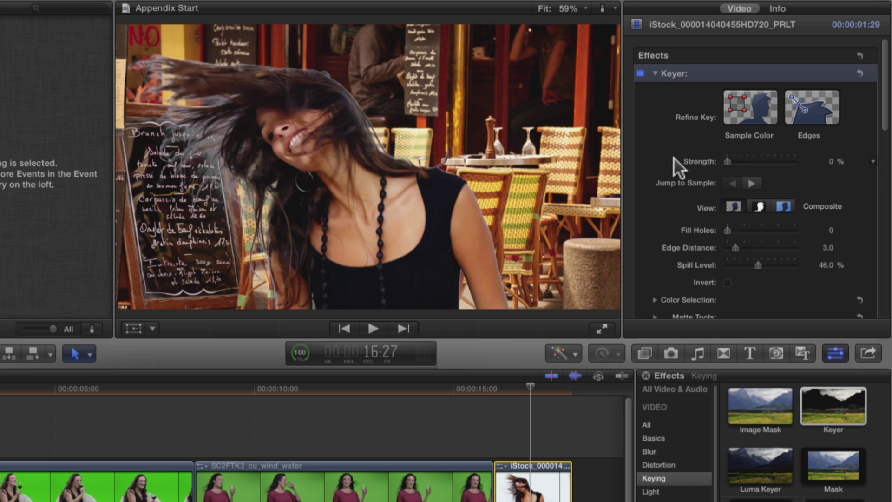
Step: In matte view, set Fill Holes to 0.12 and Edge Distance to 25.0
left_click(759, 207)
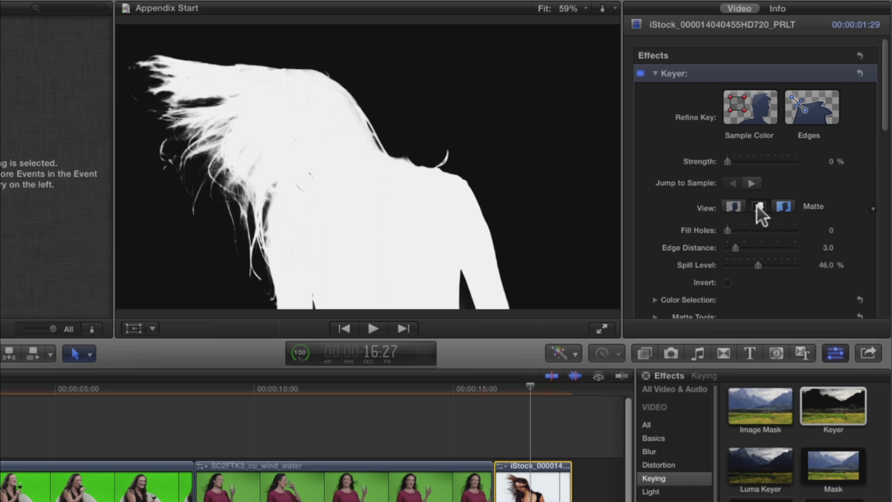
left_click_drag(727, 229, 728, 229)
left_click_drag(732, 246, 763, 246)
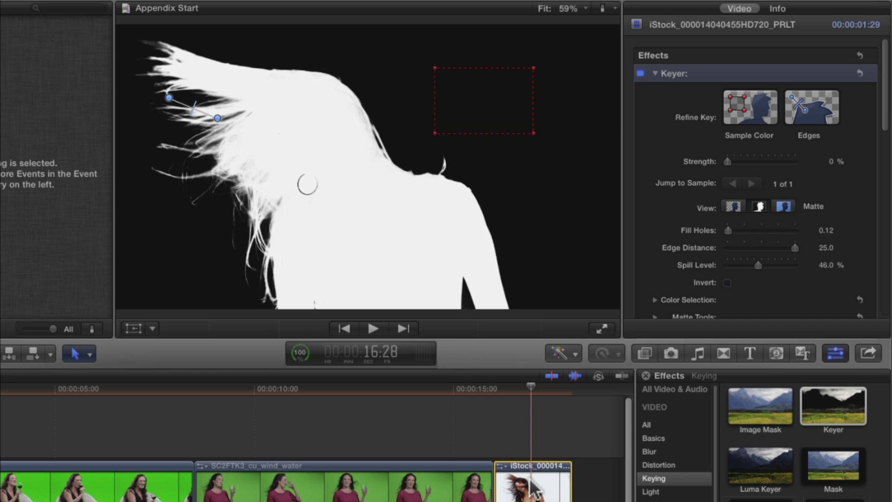
Step: In composite view, widen the luma range, nudge the hair edge sample, and set Luma Rolloff to 67.19%
left_click(736, 206)
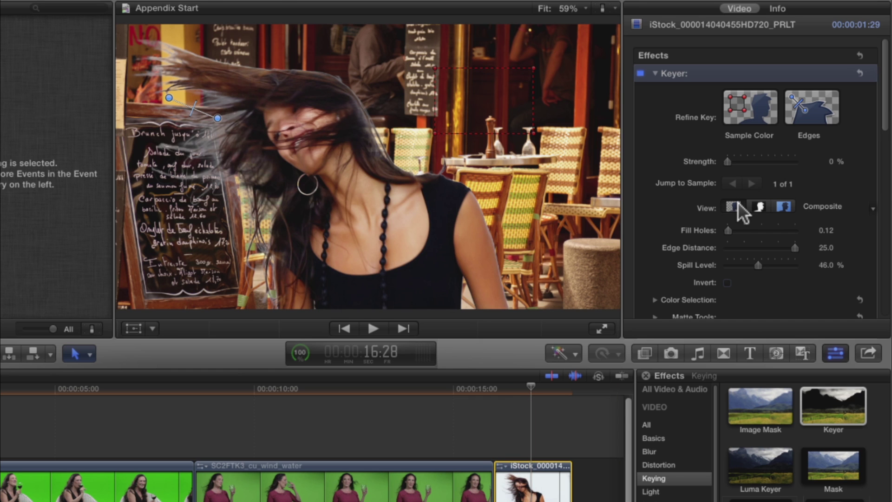
scroll(736, 163, "down", 8)
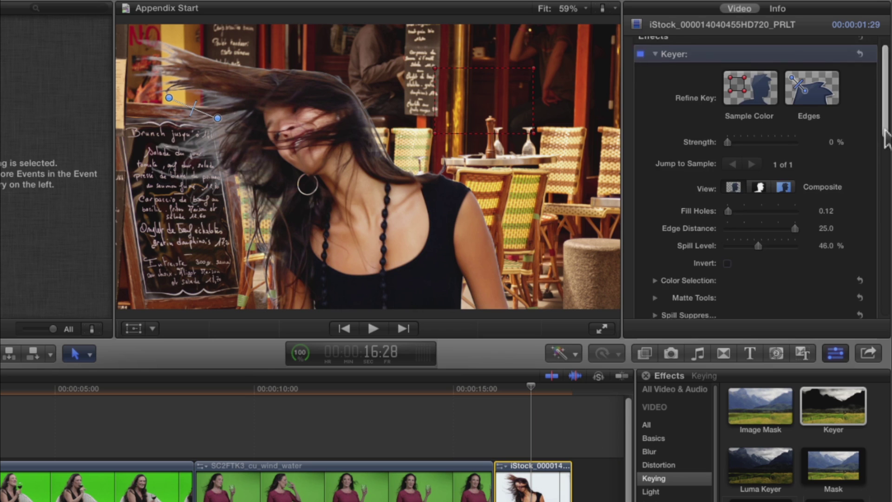
left_click(655, 116)
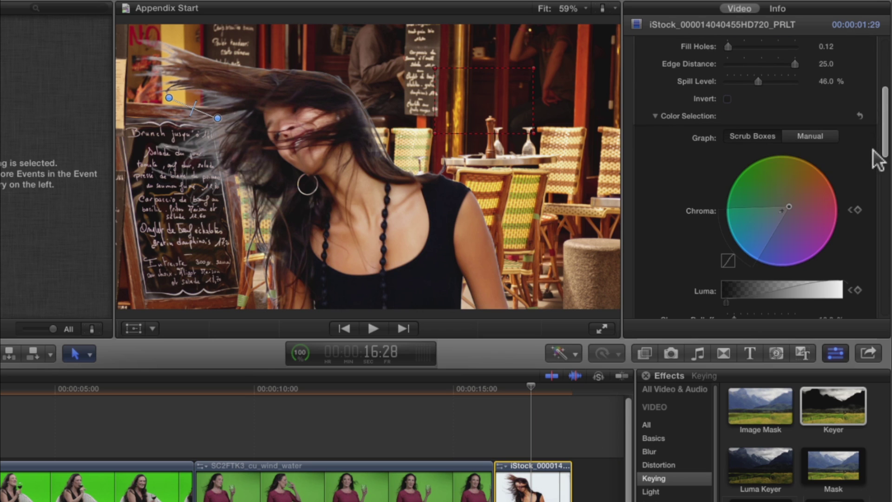
left_click_drag(886, 151, 886, 169)
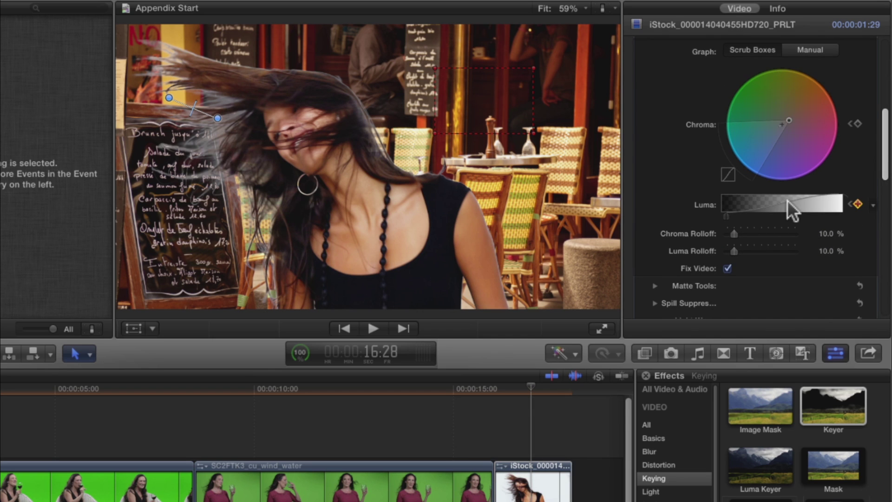
mouse_move(787, 201)
left_mouse_down()
mouse_move(815, 204)
mouse_move(782, 203)
mouse_move(802, 202)
left_mouse_up()
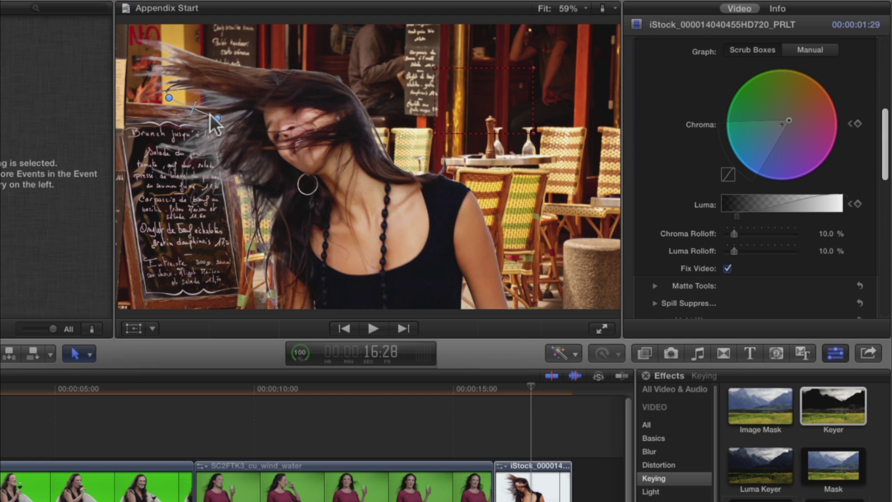
left_click_drag(217, 117, 191, 109)
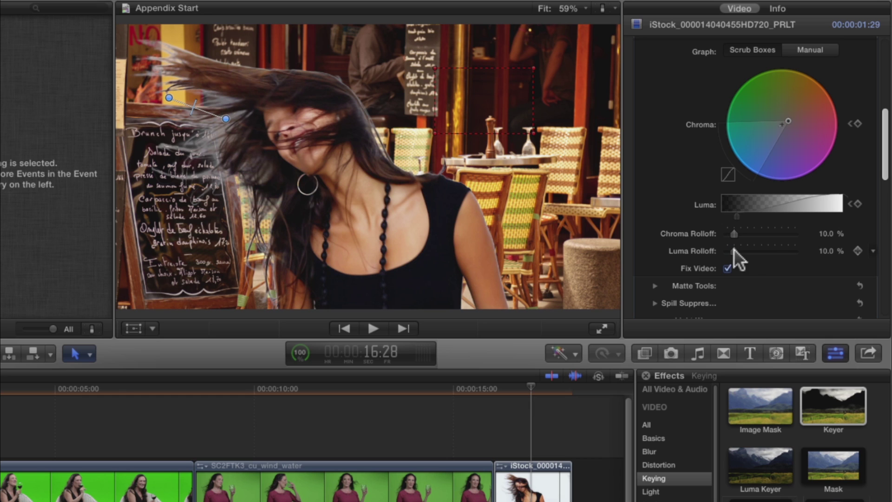
left_click_drag(734, 250, 773, 251)
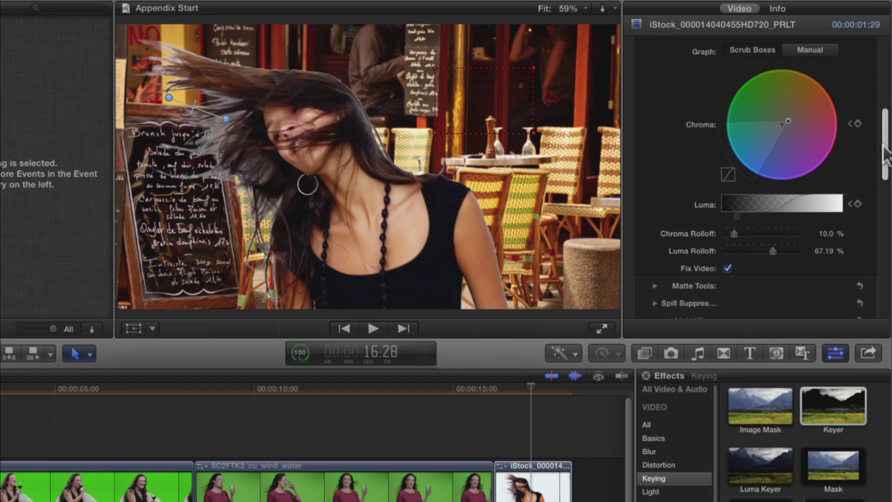
Step: In the Keyer's matte refinement, shrink the matte edge to -5.0 and soften it
scroll(796, 118, "up", 3)
left_click(656, 106)
left_click(655, 123)
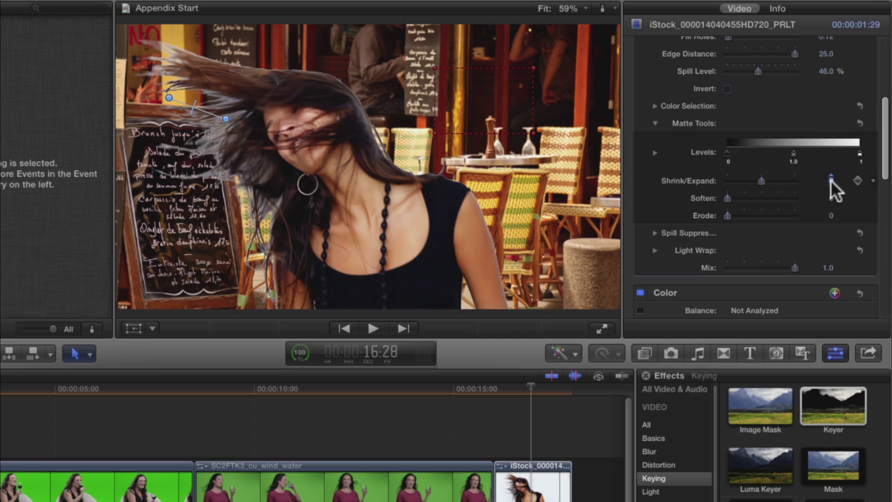
left_click_drag(830, 180, 829, 186)
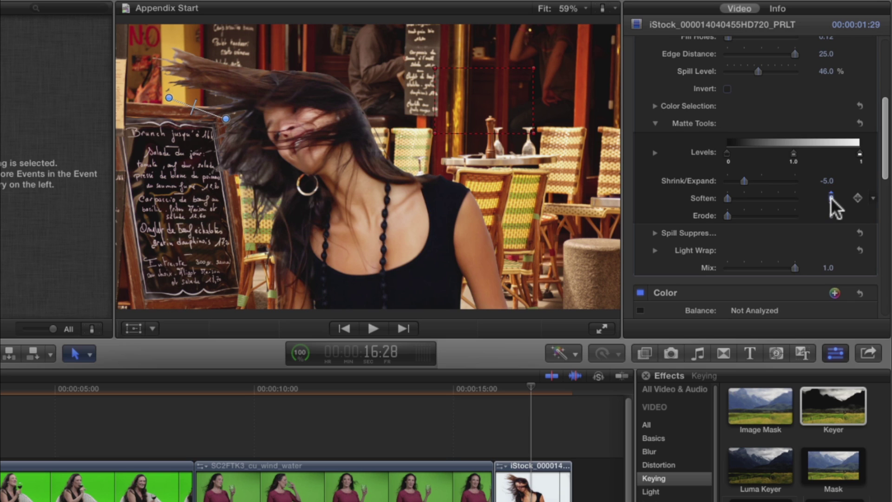
left_click_drag(831, 199, 743, 223)
left_click(656, 123)
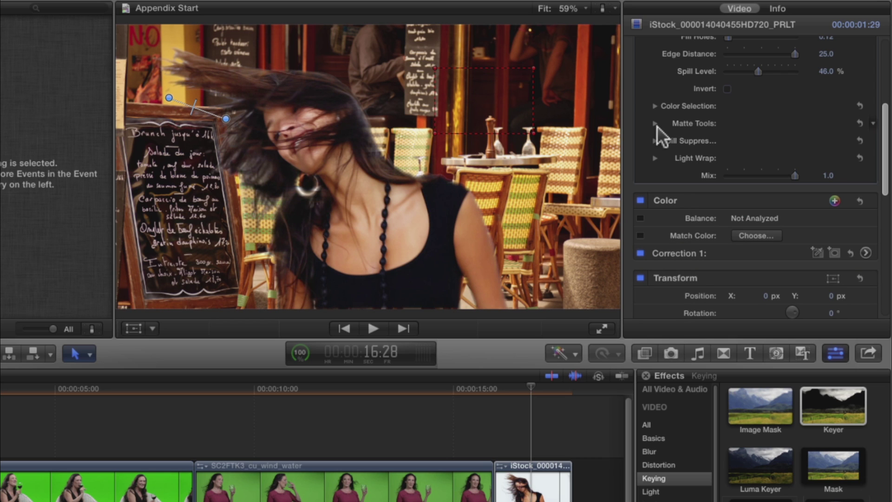
Step: Raise the Keyer's Light Wrap Amount to 4.0
left_click(656, 158)
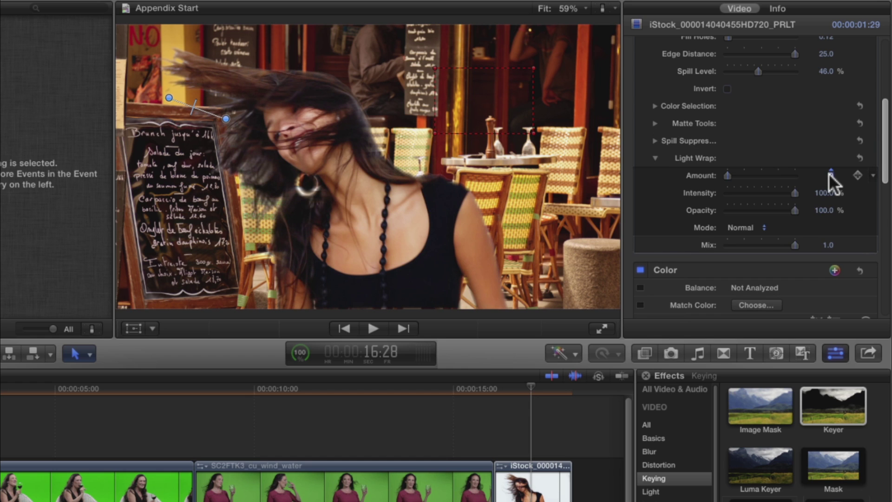
left_click_drag(829, 174, 829, 170)
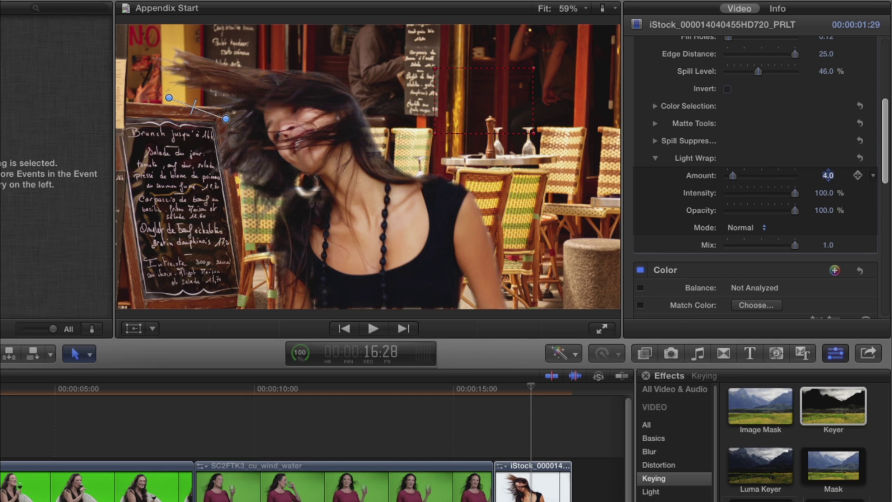
scroll(757, 177, "up", 8)
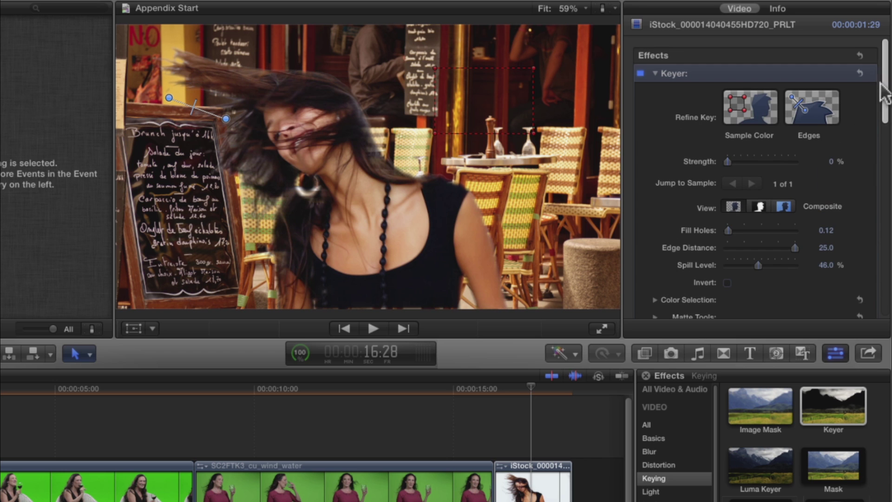
Step: Play the matte to check the key, return to Composite, and paste a connected copy above the clip
left_click(754, 206)
key("space")
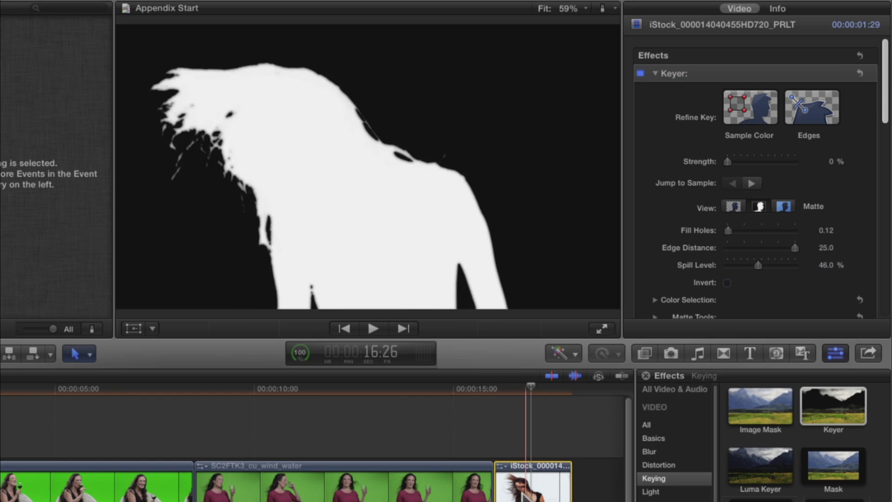
left_click(506, 493)
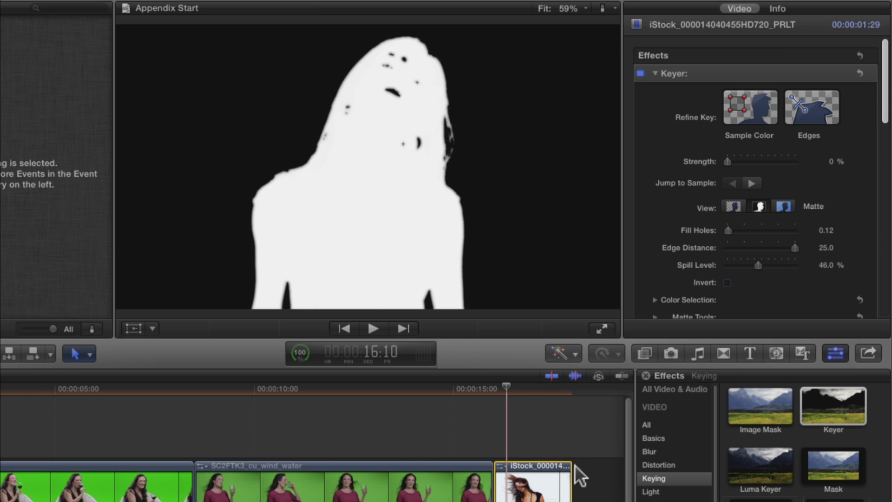
left_click(736, 208)
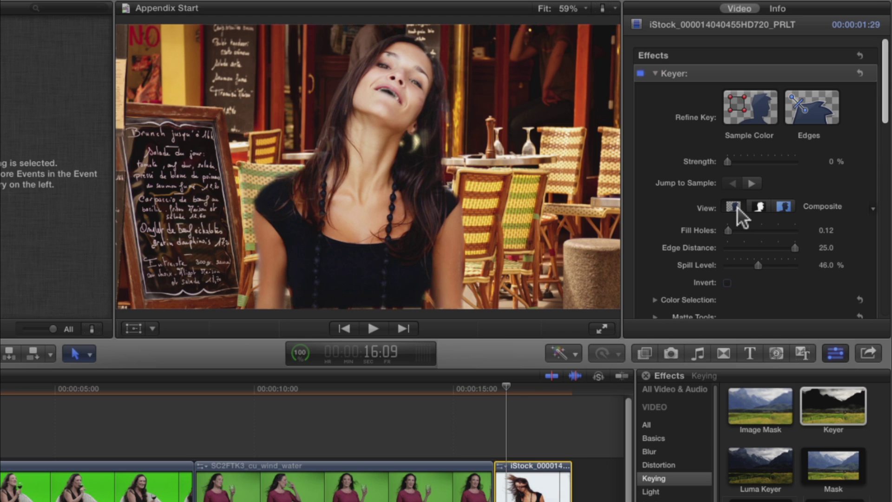
key("Up")
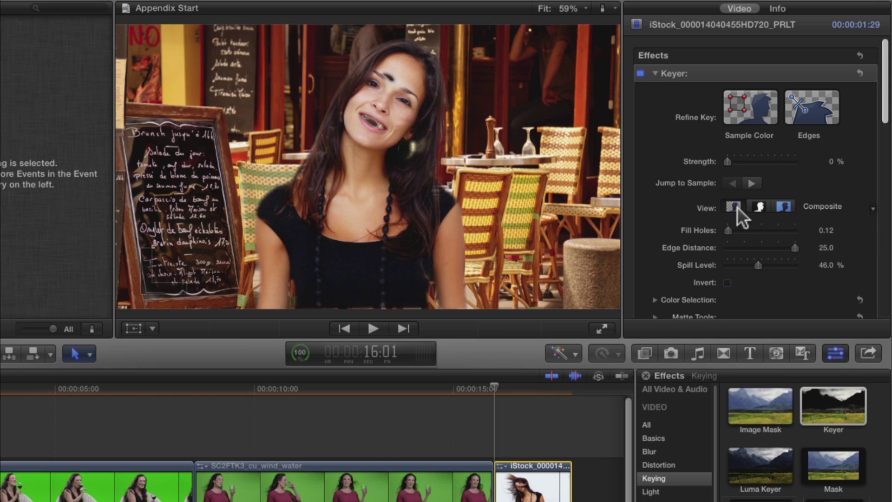
key("alt+v")
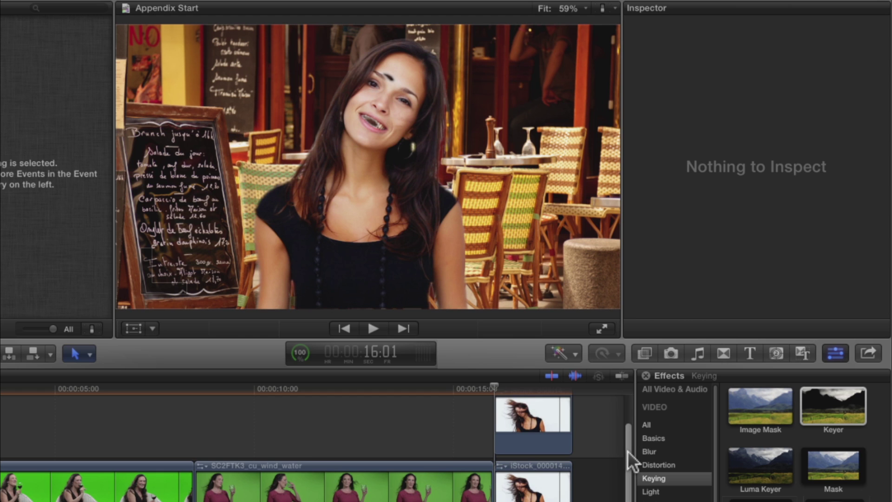
Step: Select the connected copy, set its Fill Holes to 10.0 and Edge Distance to 0, then view its matte
scroll(628, 450, "up", 2)
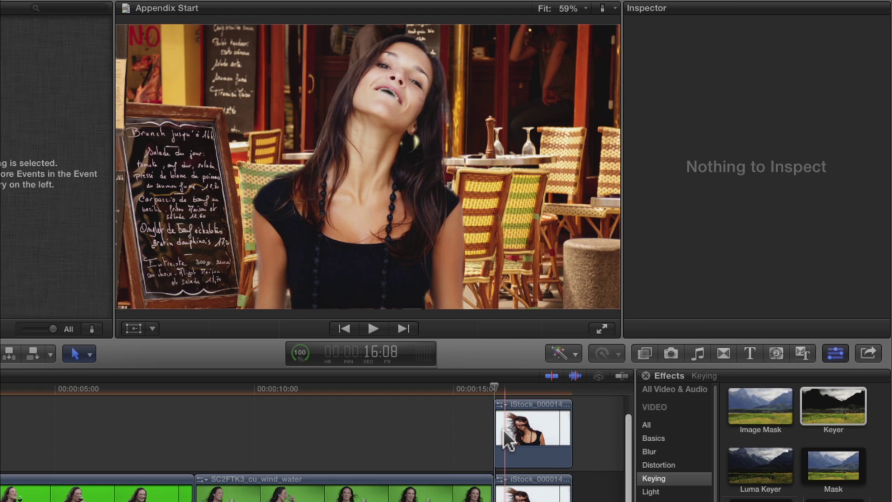
left_click(503, 429)
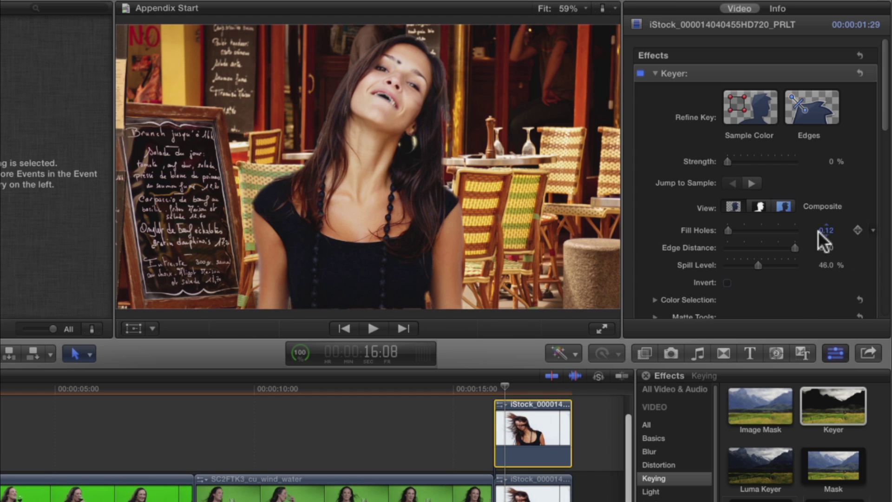
left_click_drag(823, 229, 799, 251)
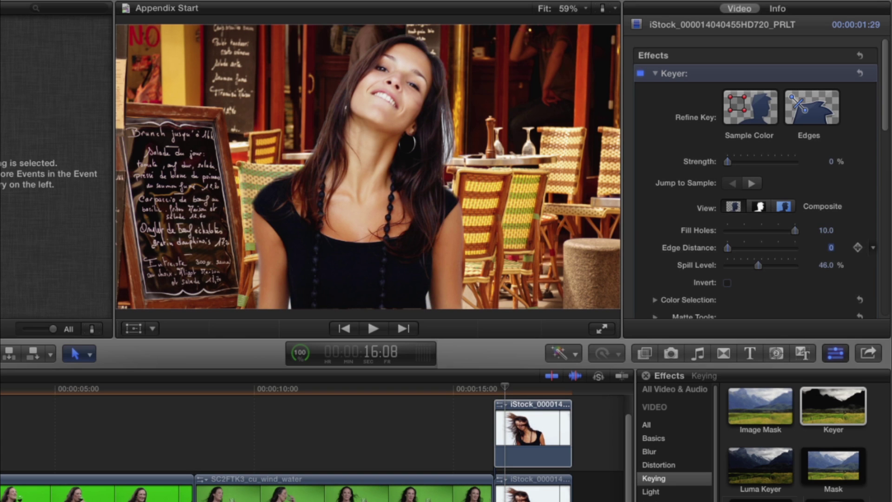
left_click(761, 206)
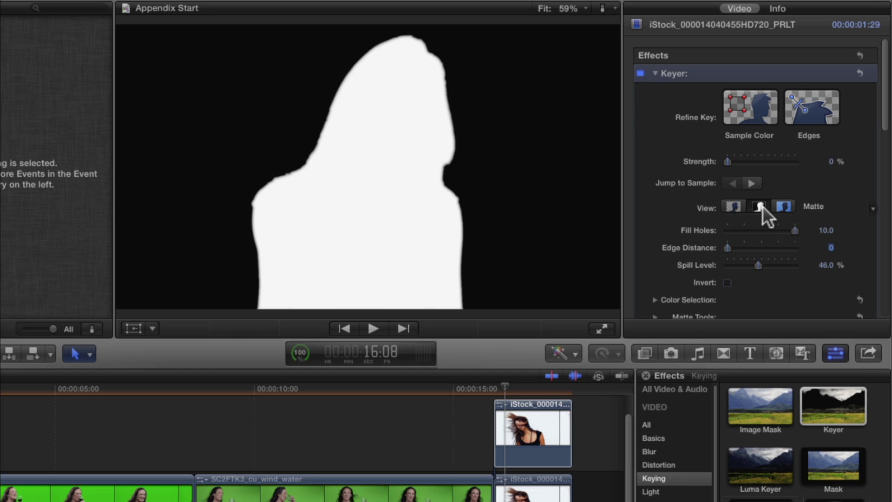
Step: Give the copy's Matte Tools Shrink/Expand -40.0, Soften 10.0 and Erode 10.0, checking a later frame
left_click_drag(885, 127, 885, 150)
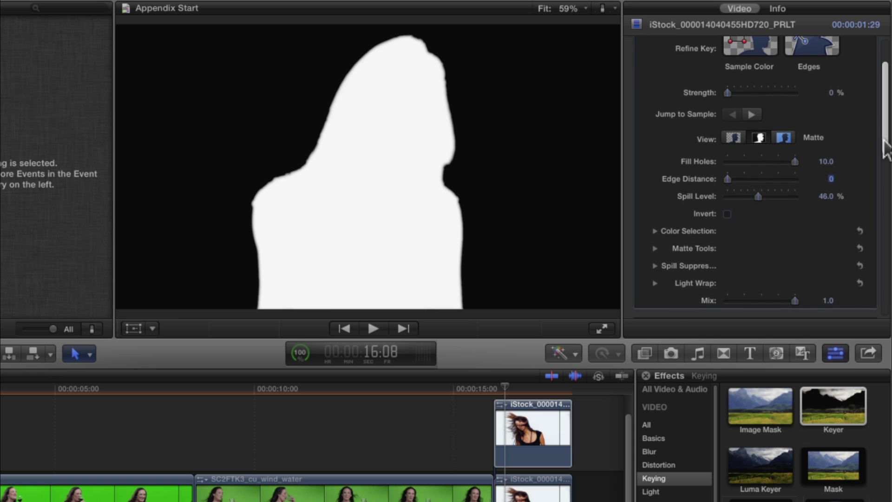
left_click(655, 249)
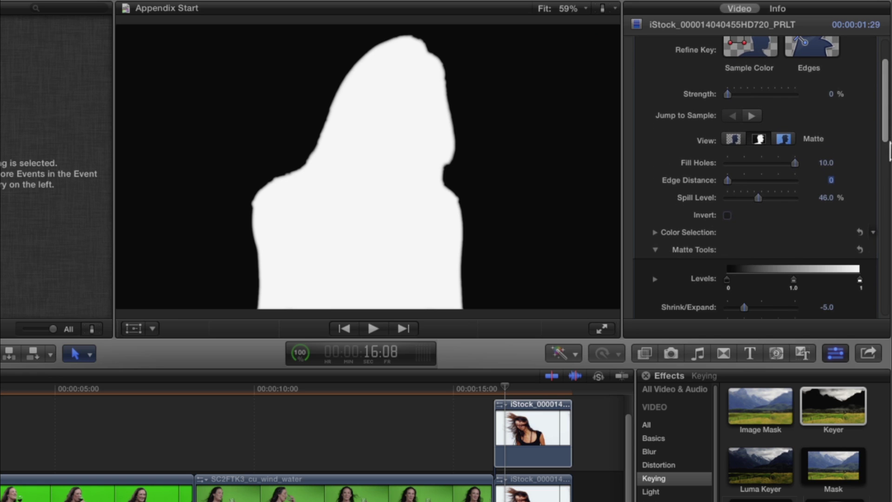
scroll(846, 255, "down", 3)
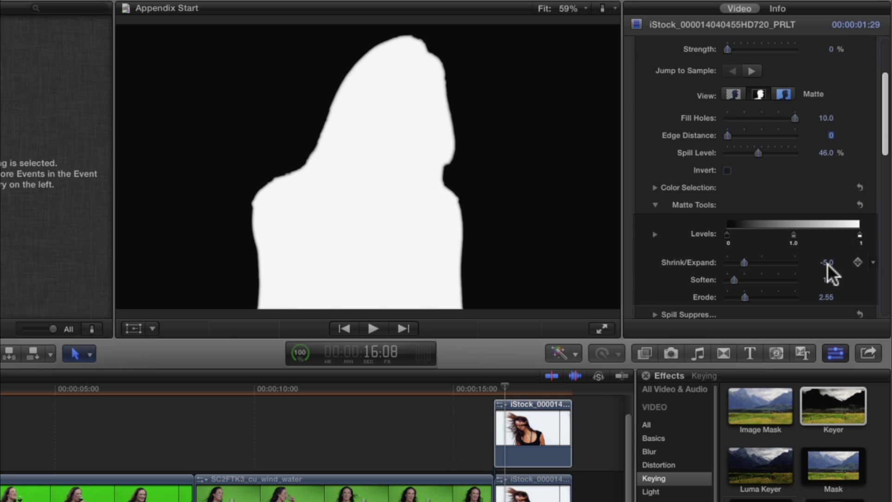
left_click(827, 261)
type("-40")
key("Return")
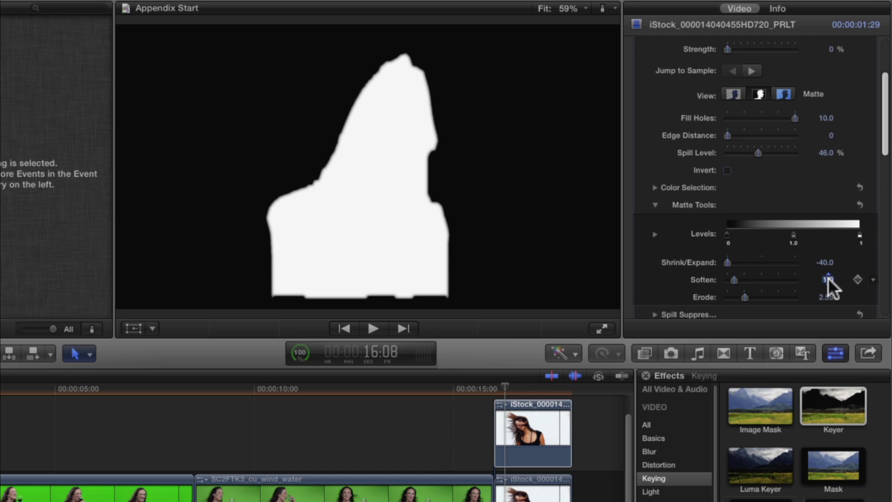
type("10")
key("Return")
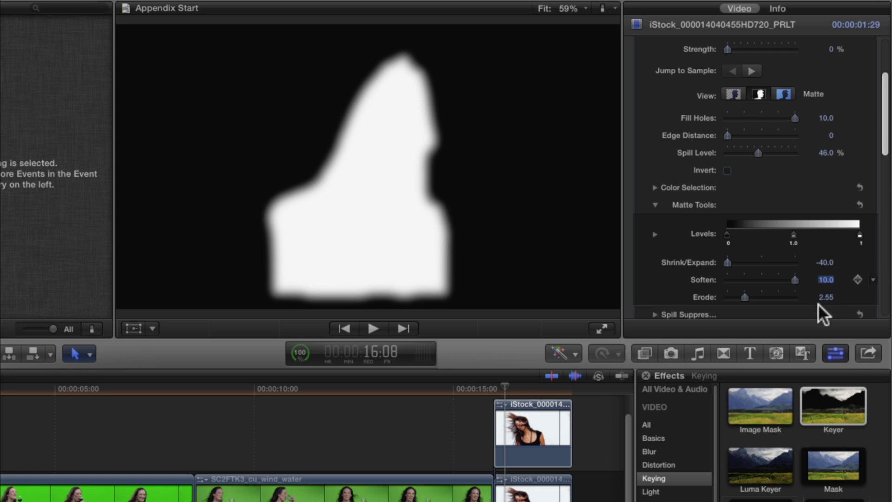
type("10")
key("Return")
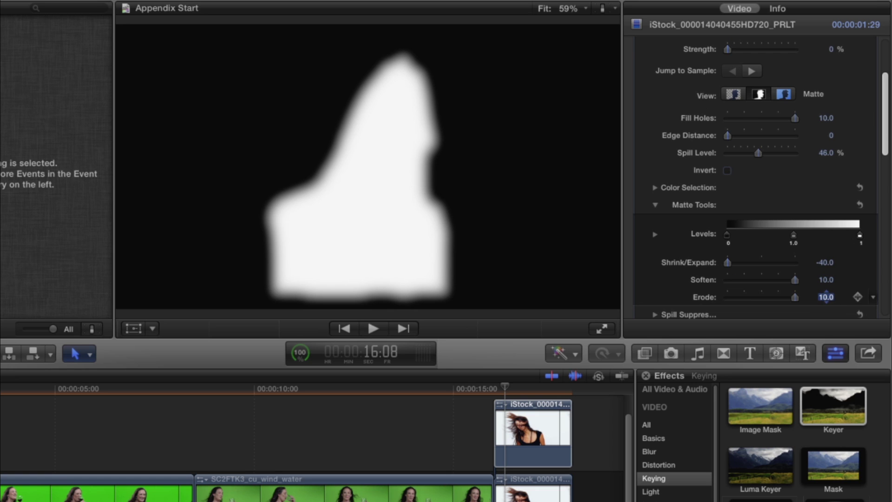
scroll(885, 161, "down", 2)
left_click(539, 439)
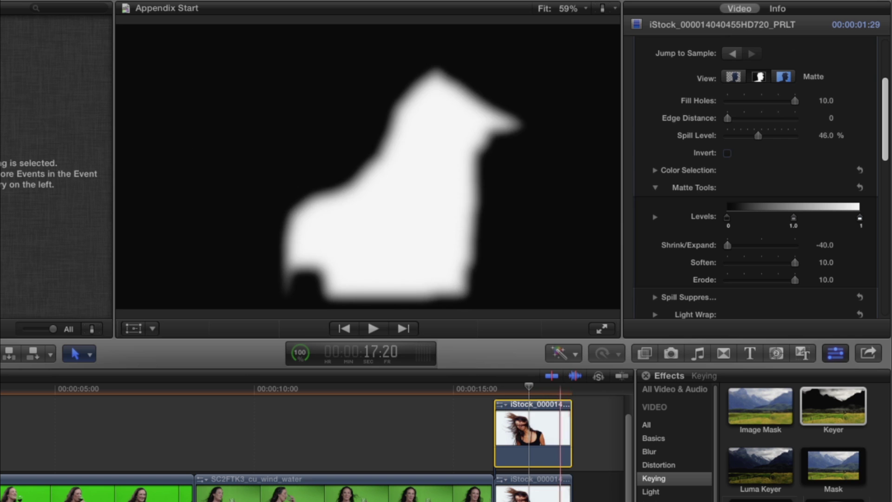
Step: Switch the copy's Keyer back to Composite view to see the final café composite
left_click(734, 76)
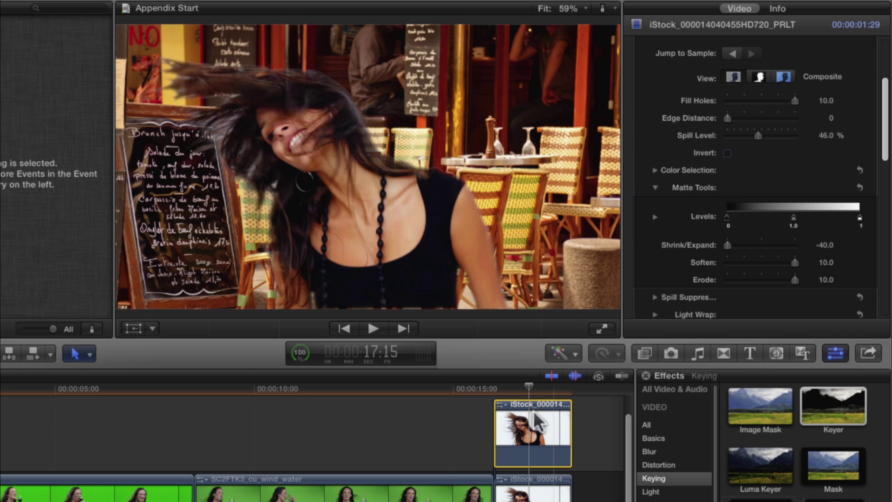